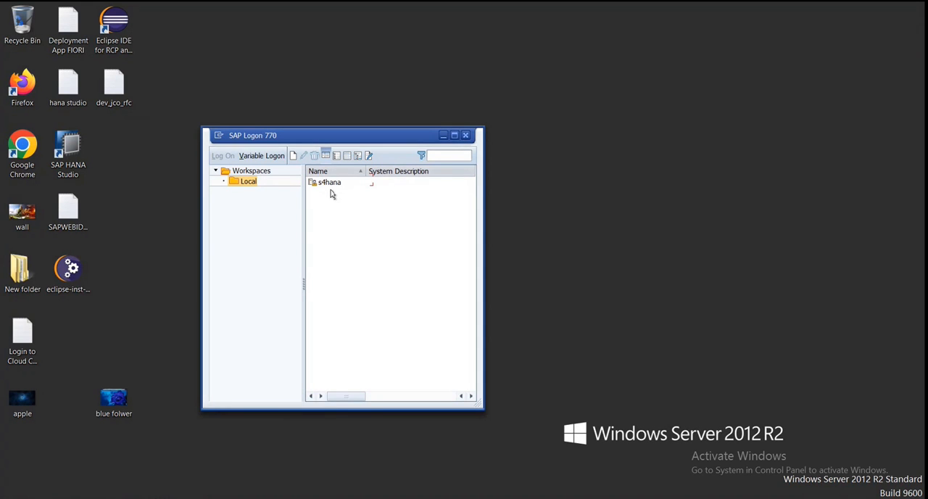
- Log on to the s4hana system with the user name and account password
{"action": "double_click", "coordinate": [331, 182]}
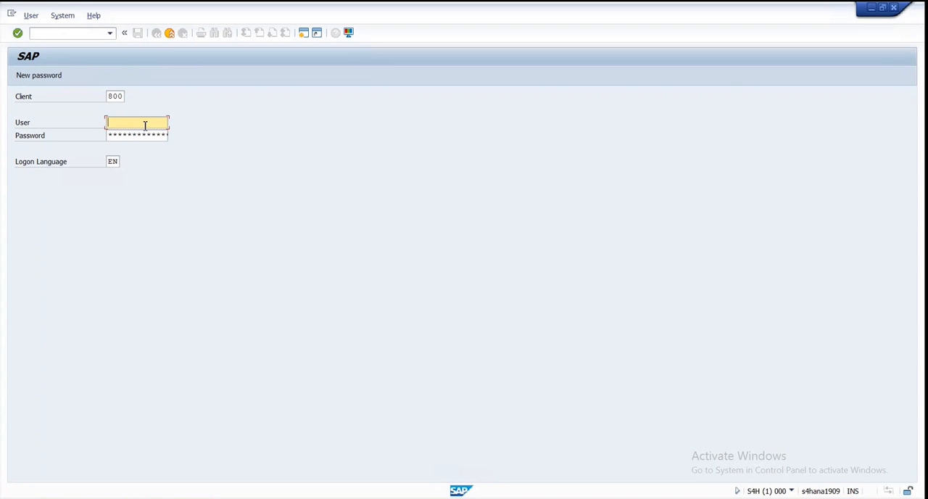
{"action": "type", "text": "s"}
{"action": "type", "text": "4"}
{"action": "key", "text": "BackSpace"}
{"action": "left_click", "coordinate": [126, 134]}
{"action": "key", "text": "Return"}
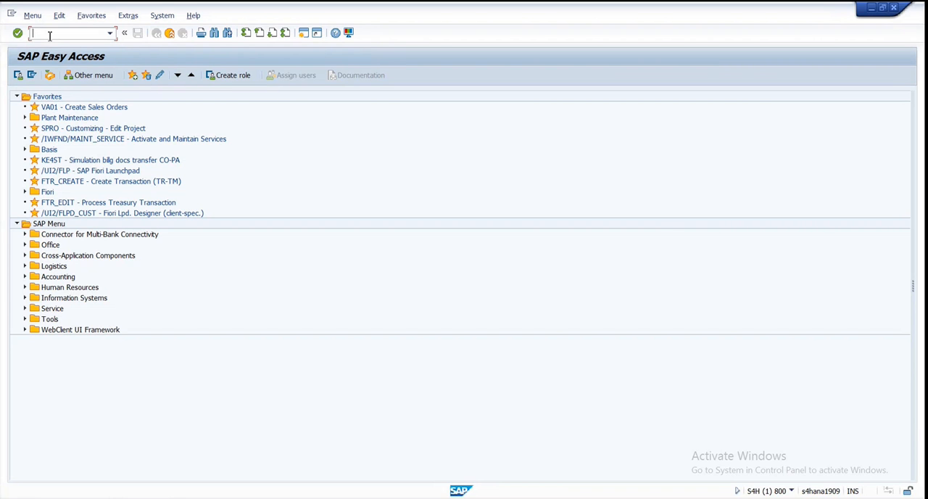
- Run transaction segw and start a new project named zodata_demo_service
{"action": "type", "text": "segw"}
{"action": "key", "text": "Return"}
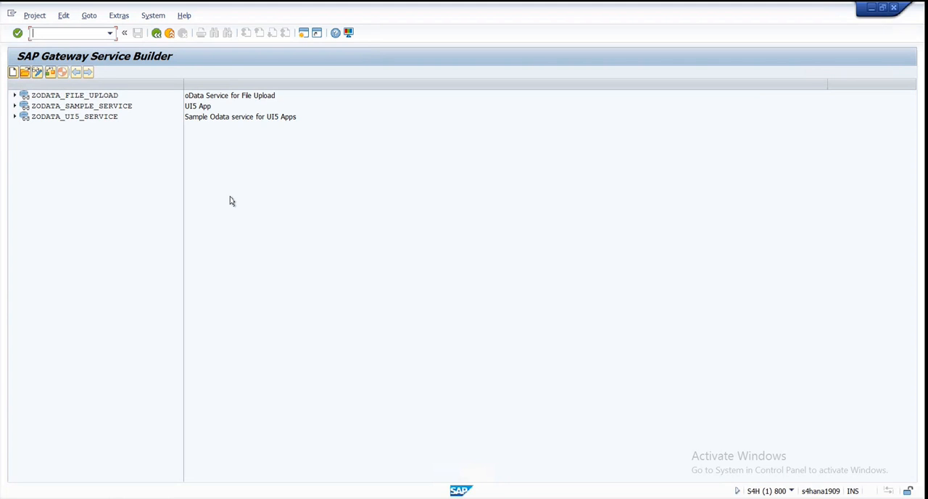
{"action": "left_click", "coordinate": [13, 73]}
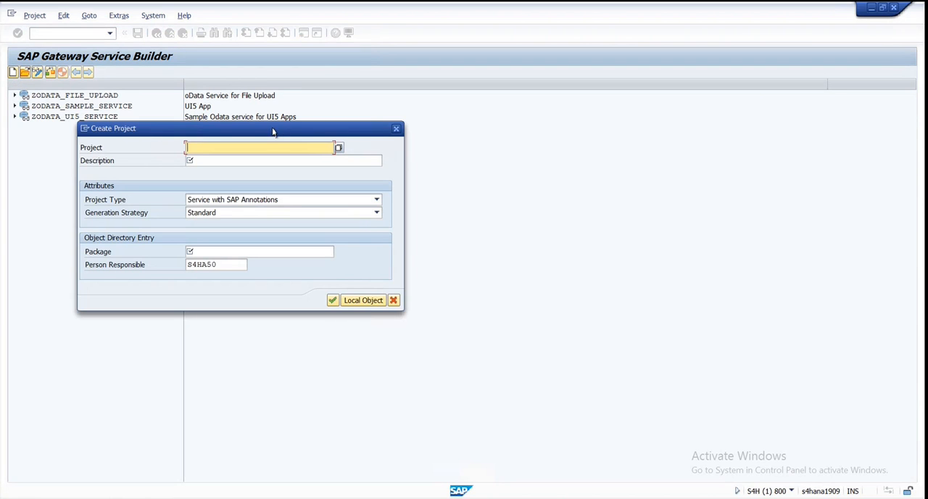
{"action": "left_click_drag", "start_coordinate": [163, 135], "coordinate": [249, 97]}
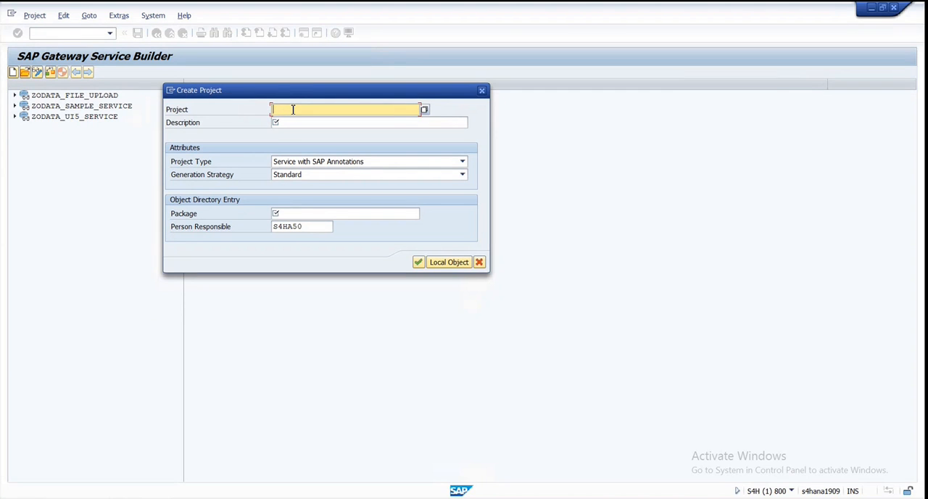
{"action": "type", "text": "z"}
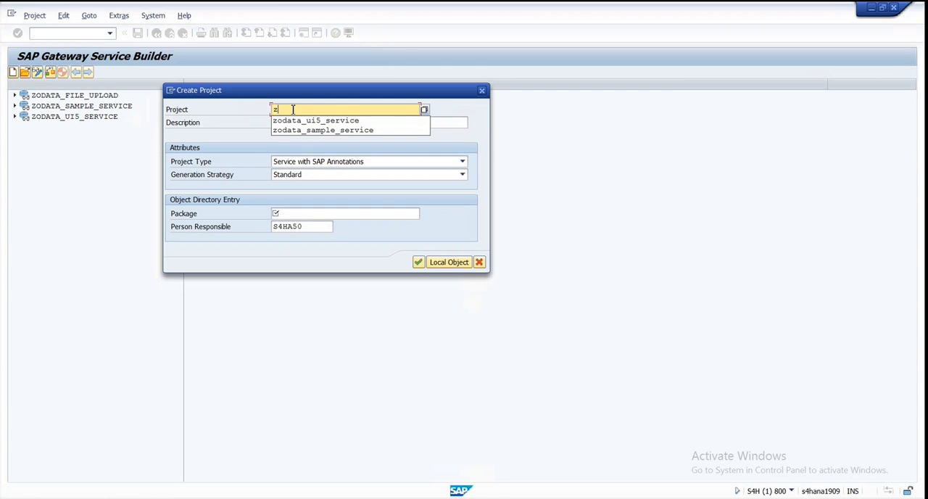
{"action": "type", "text": "o"}
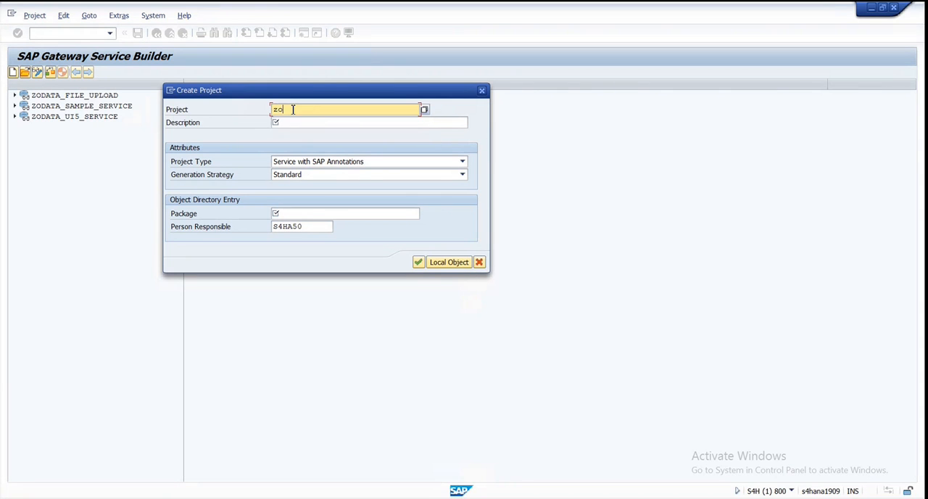
{"action": "type", "text": "data_"}
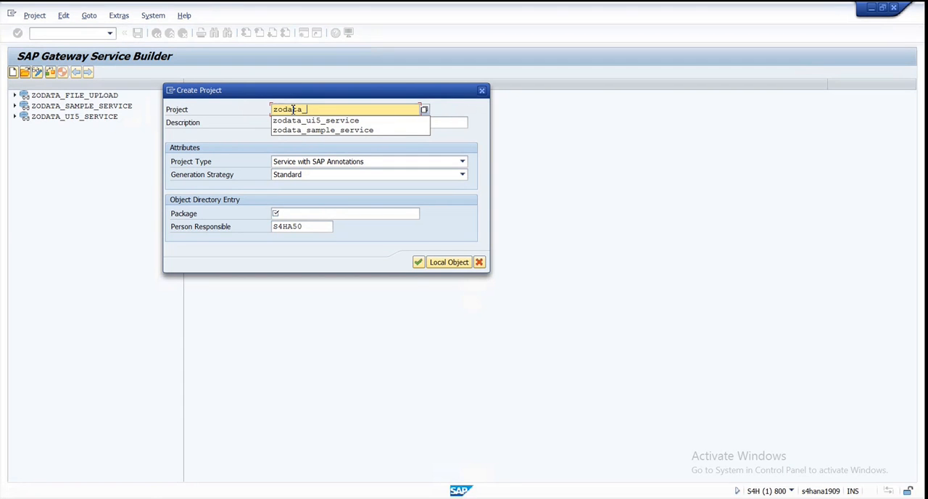
{"action": "type", "text": "demo_ser"}
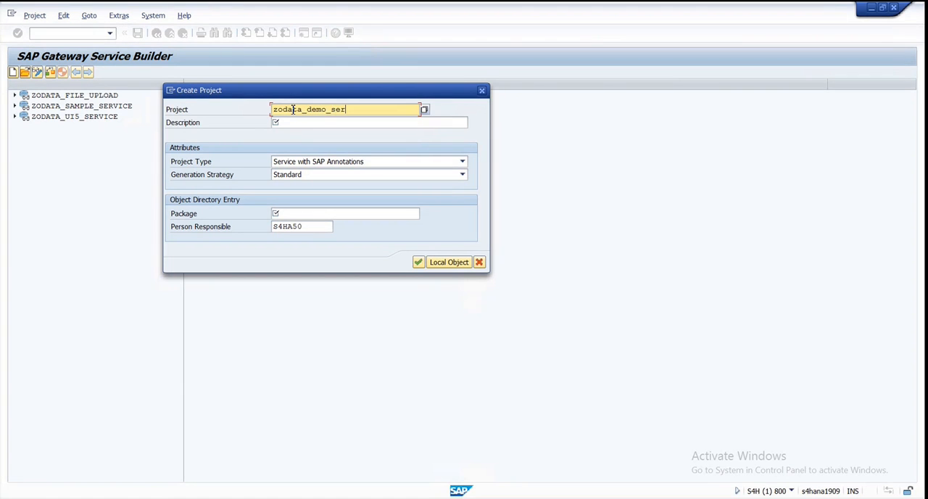
{"action": "type", "text": "vice"}
{"action": "left_click_drag", "start_coordinate": [372, 109], "coordinate": [274, 110]}
- Describe the project as "Demo service for UI5" and create it as a local object
{"action": "left_click", "coordinate": [294, 122]}
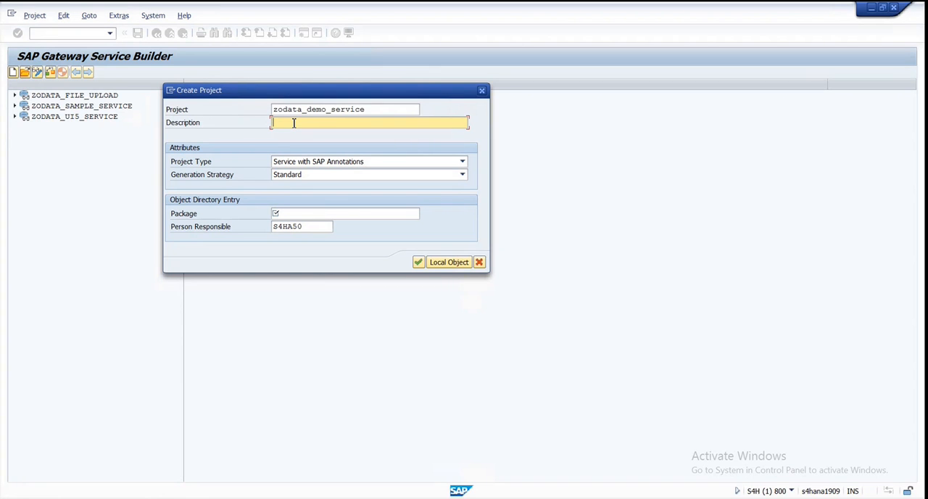
{"action": "type", "text": "Demo Service for UI5"}
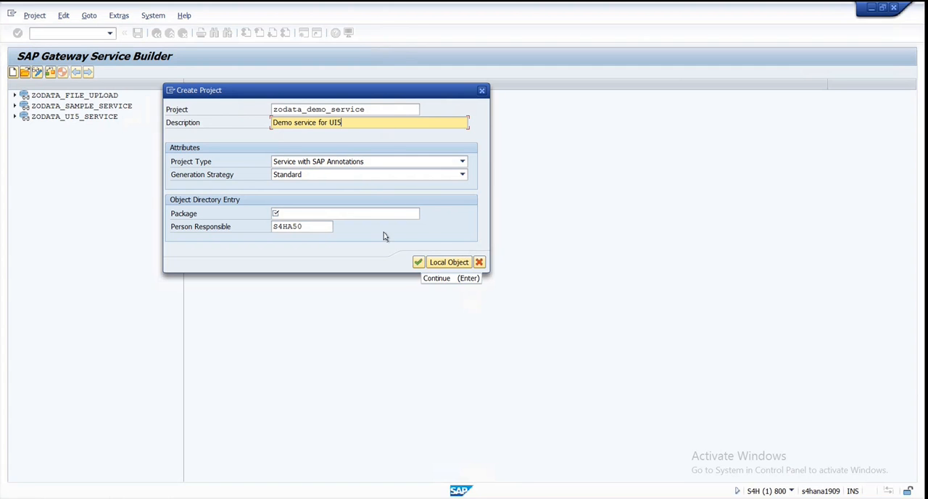
{"action": "left_click", "coordinate": [453, 262]}
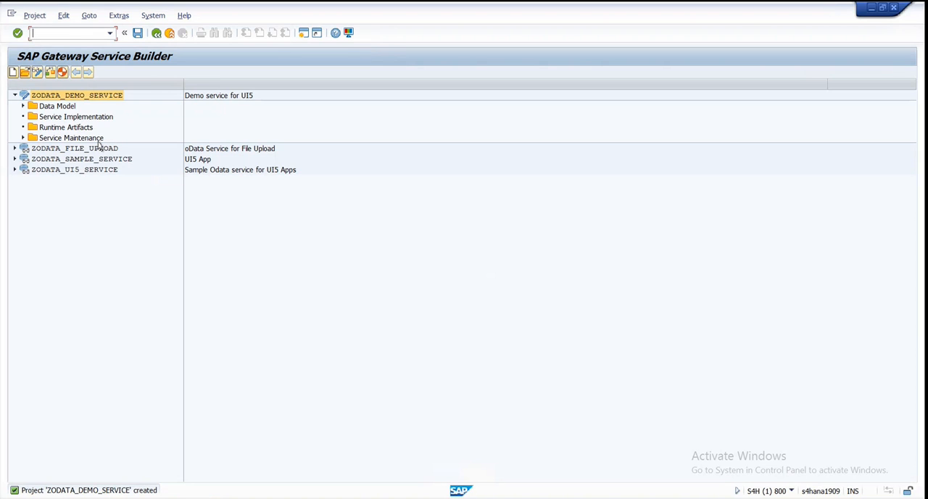
- Expand the Data Model and Service Maintenance folders of ZODATA_DEMO_SERVICE to examine the project structure
{"action": "left_click", "coordinate": [22, 106]}
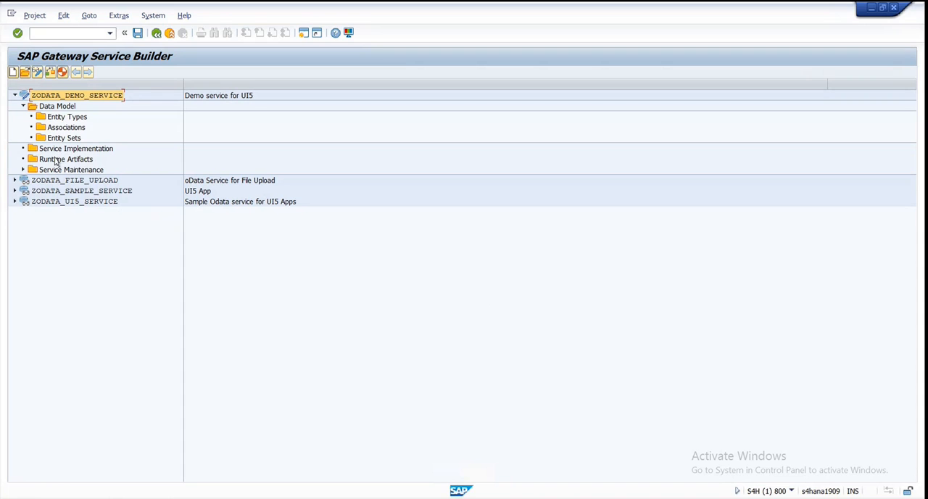
{"action": "left_click", "coordinate": [56, 160]}
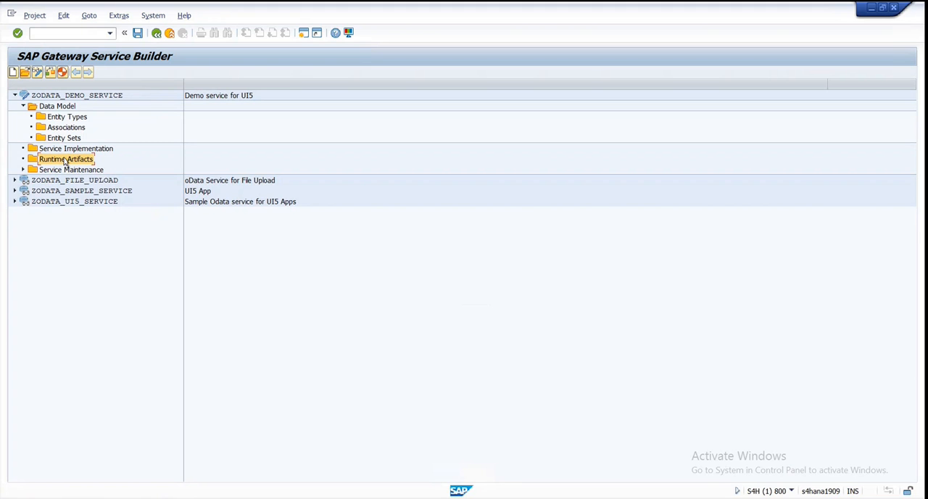
{"action": "left_click", "coordinate": [23, 170]}
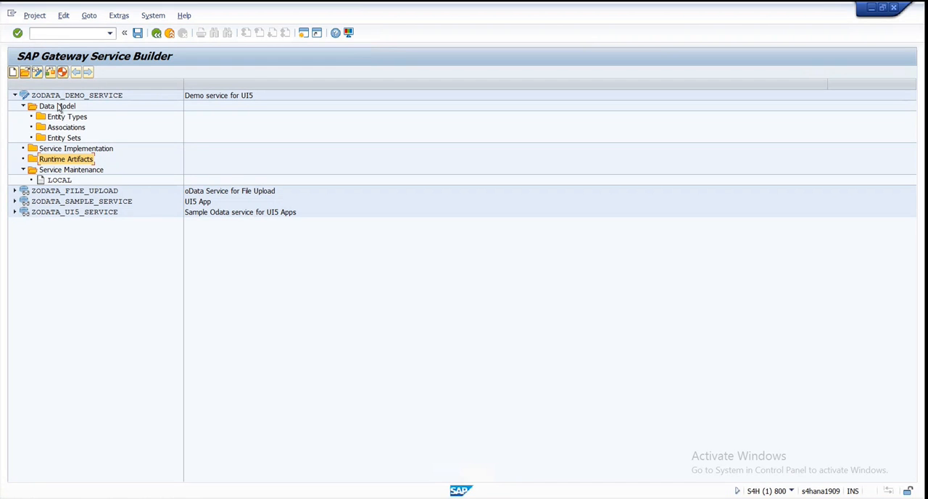
- Open the ABAP Dictionary in a new session using transaction se11
{"action": "left_click", "coordinate": [49, 34]}
{"action": "type", "text": "/ose11"}
{"action": "key", "text": "Return"}
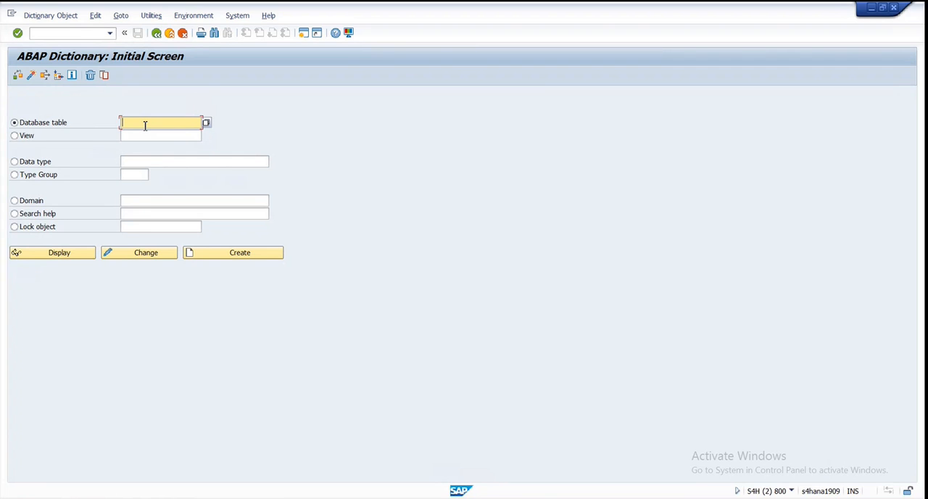
- Display the definition of database table ZTPURCHORDER in the ABAP Dictionary
{"action": "type", "text": "z"}
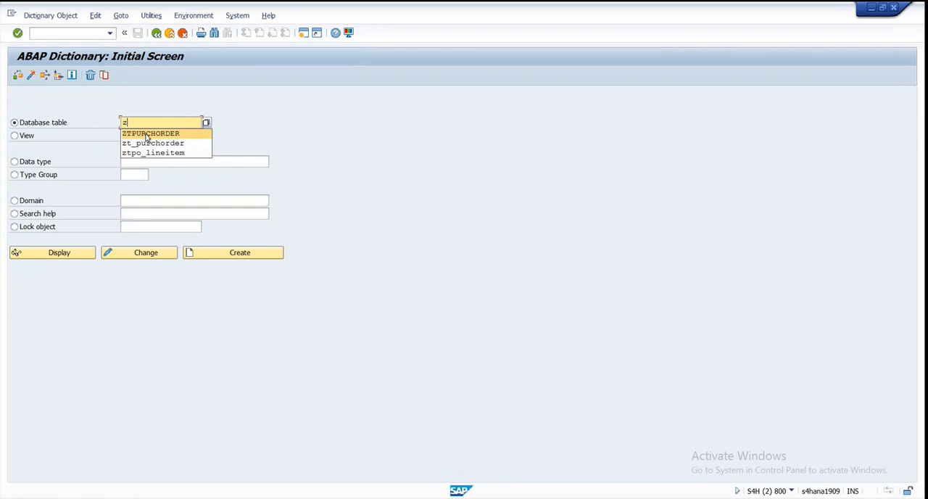
{"action": "left_click", "coordinate": [147, 135]}
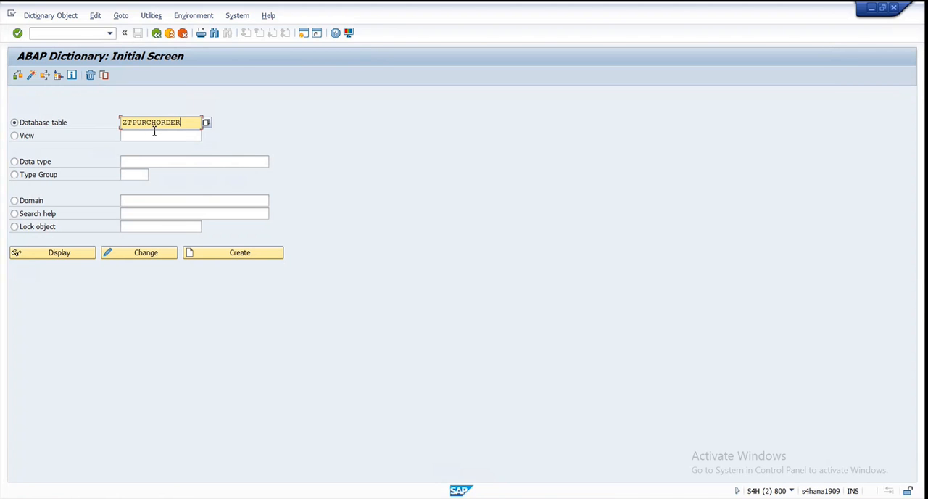
{"action": "left_click_drag", "start_coordinate": [123, 121], "coordinate": [194, 124]}
{"action": "left_click", "coordinate": [65, 256]}
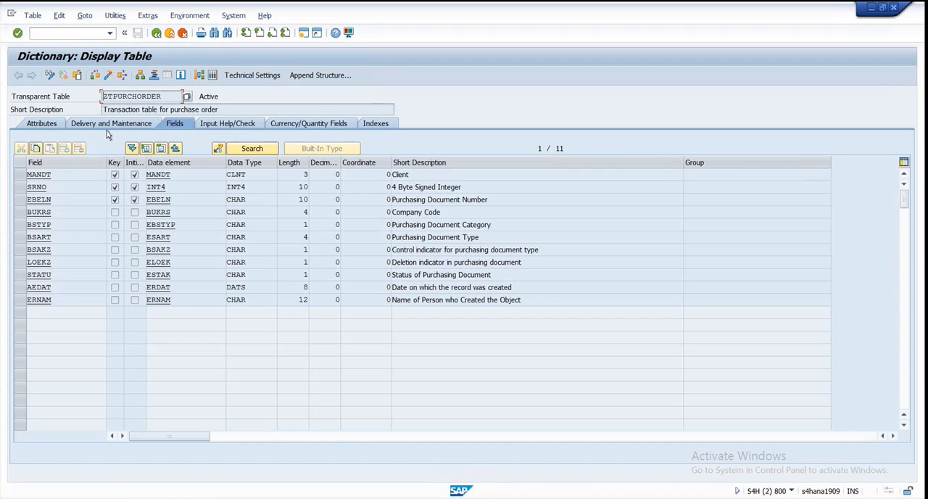
- View the entries of table ZTPURCHORDER without selection criteria, and return to its table definition
{"action": "left_click", "coordinate": [213, 76]}
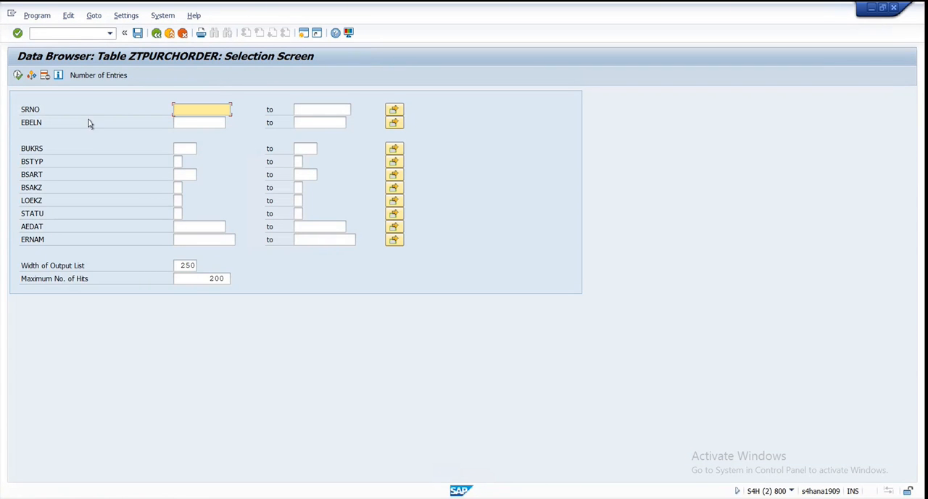
{"action": "left_click", "coordinate": [17, 76]}
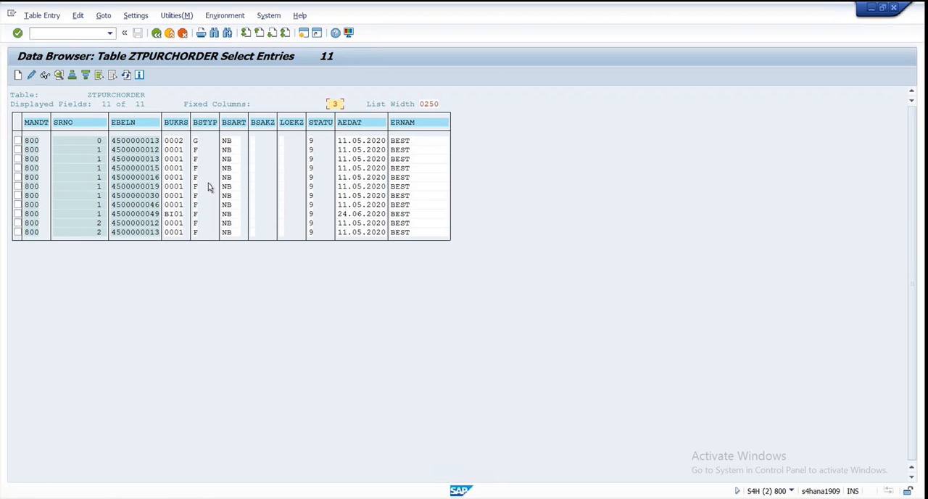
{"action": "left_click", "coordinate": [156, 34]}
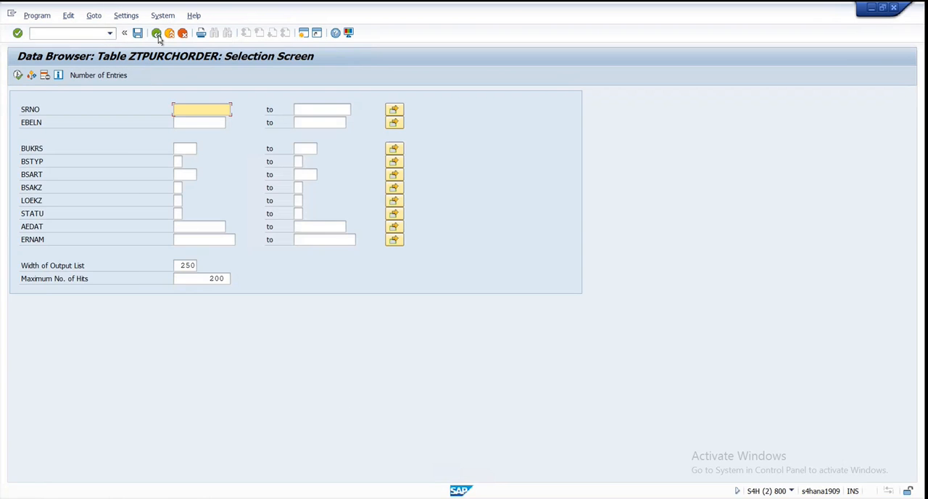
{"action": "left_click", "coordinate": [156, 33]}
- Copy the table name ZTPURCHORDER and switch back to the Gateway Service Builder session
{"action": "left_click_drag", "start_coordinate": [166, 97], "coordinate": [92, 97]}
{"action": "key", "text": "ctrl+c"}
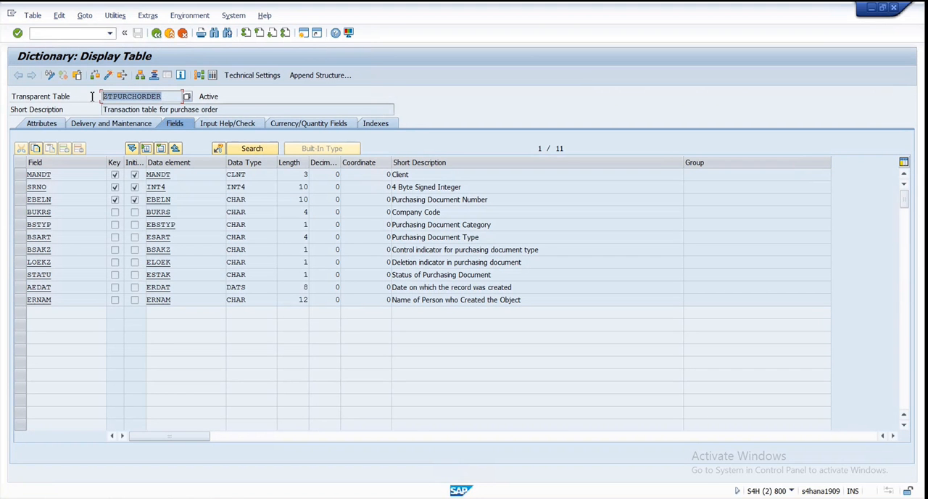
{"action": "left_click", "coordinate": [210, 497]}
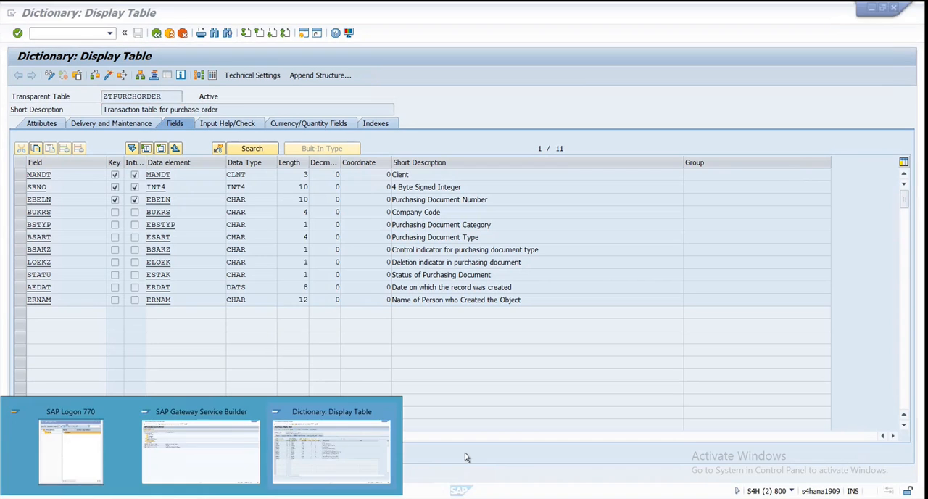
{"action": "left_click", "coordinate": [214, 468]}
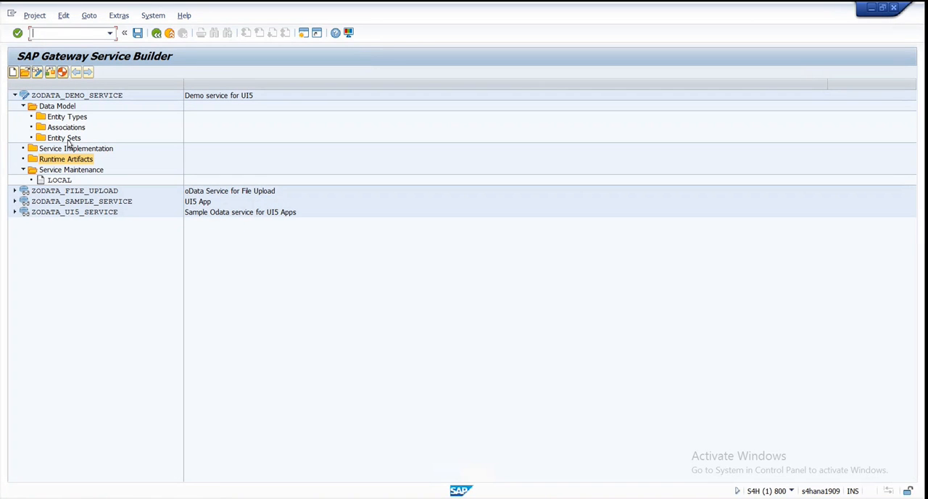
- Start a DDIC structure import for the project's Data Model, defining entity type POHeader from ABAP structure ZTPURCHORDER
{"action": "left_click", "coordinate": [47, 107]}
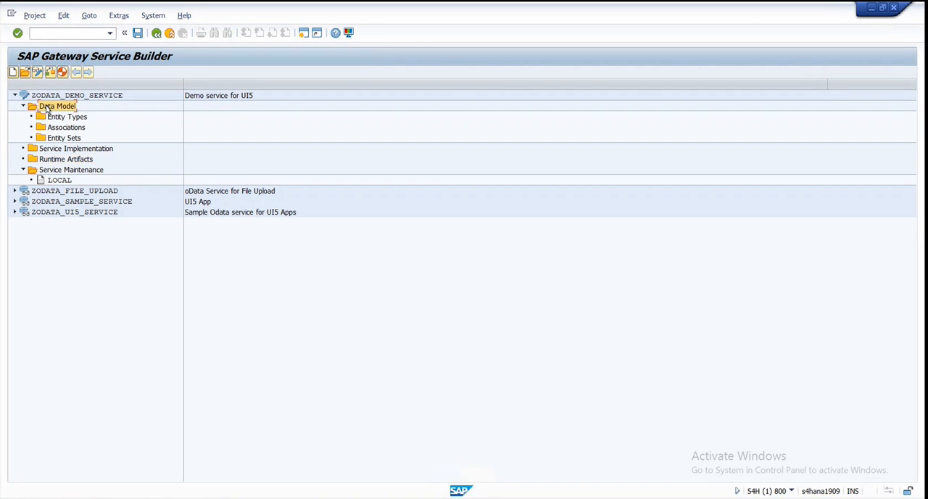
{"action": "right_click", "coordinate": [47, 107]}
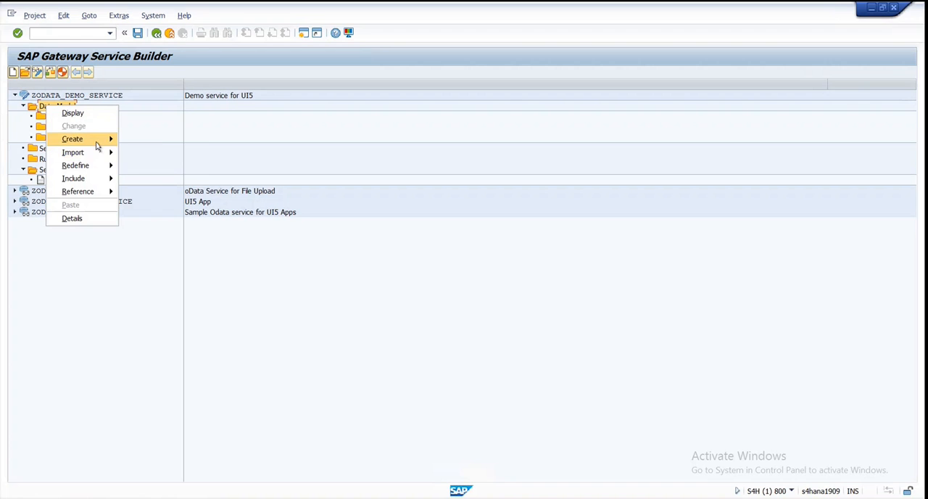
{"action": "mouse_move", "coordinate": [92, 158]}
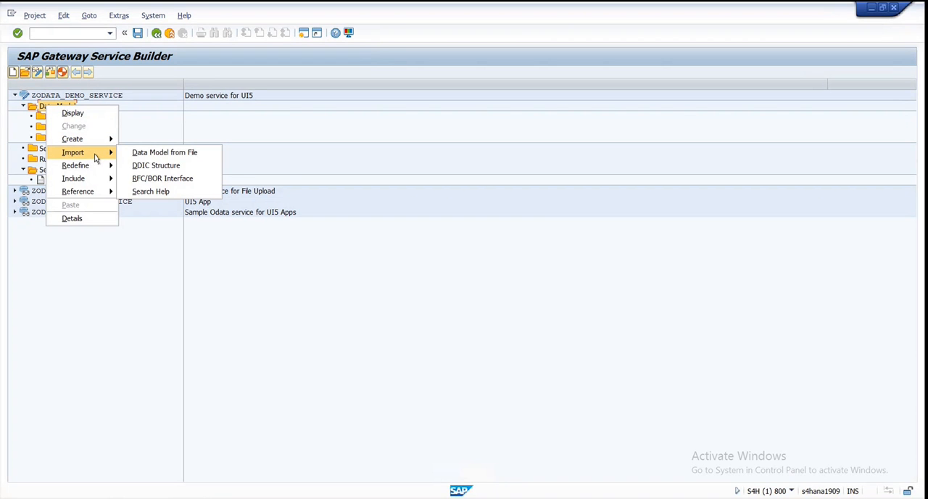
{"action": "left_click", "coordinate": [181, 168]}
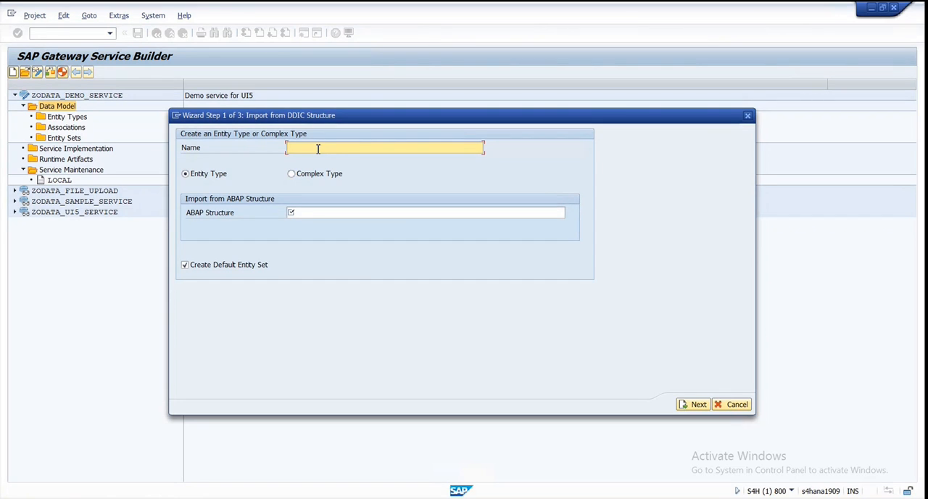
{"action": "type", "text": "POHE"}
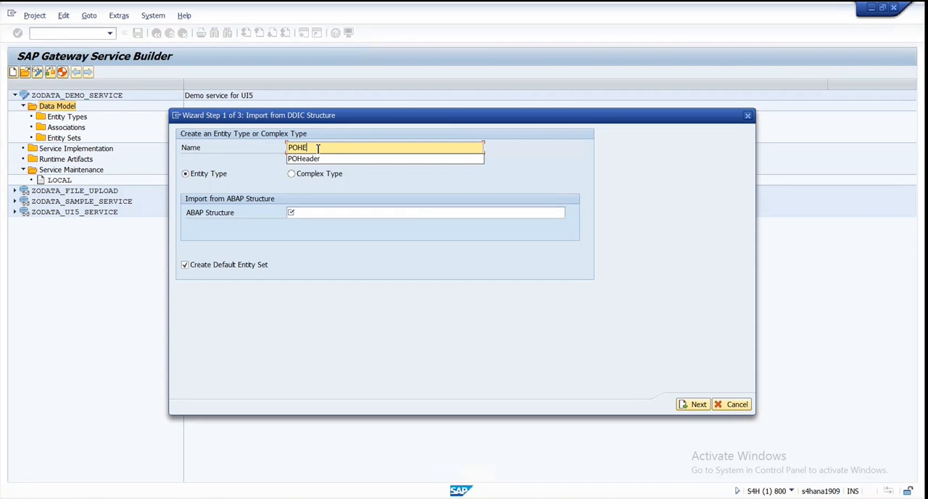
{"action": "key", "text": "Down"}
{"action": "key", "text": "Return"}
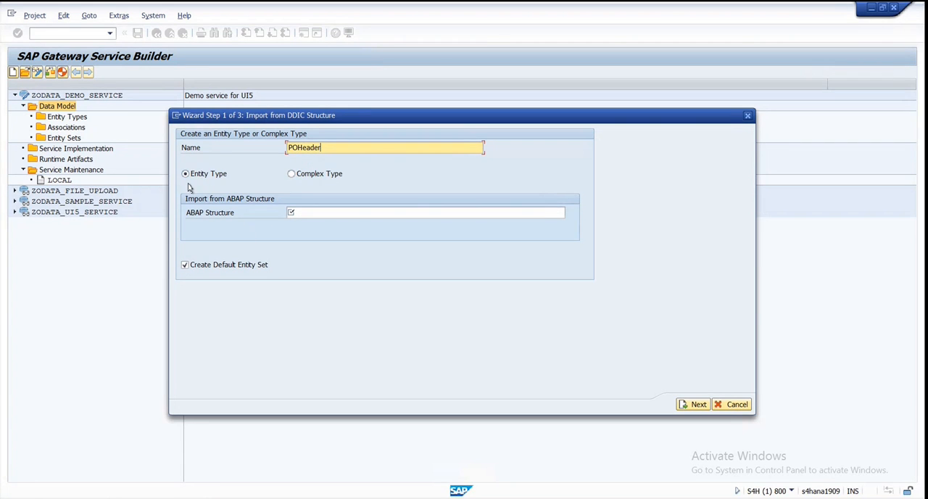
{"action": "left_click", "coordinate": [330, 219]}
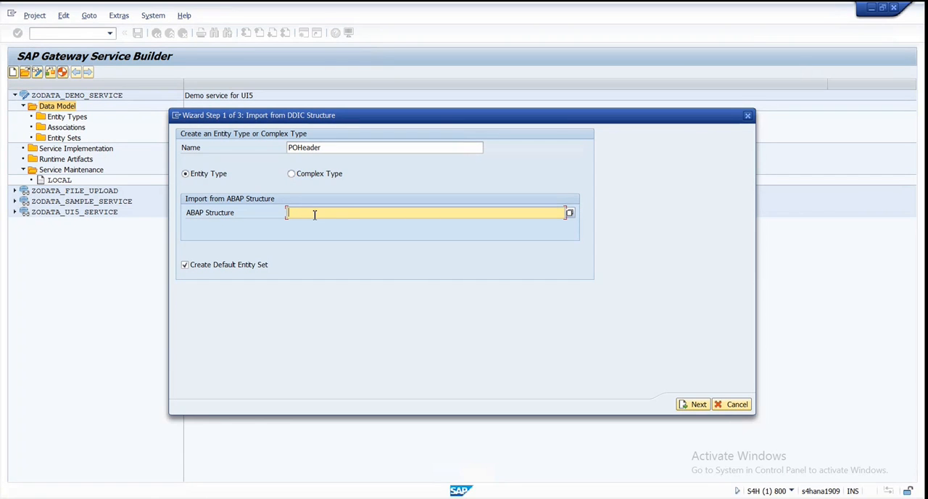
{"action": "key", "text": "ctrl+v"}
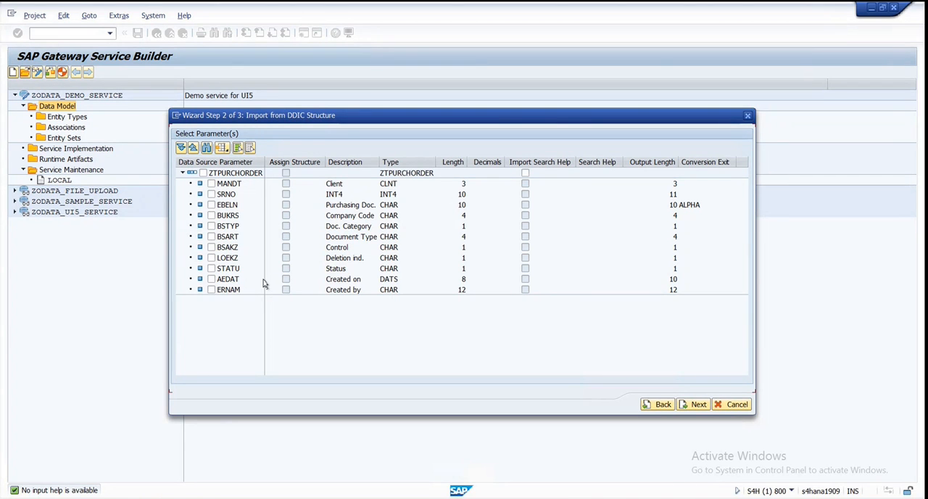
- Select all ZTPURCHORDER fields for the POHeader import except MANDT
{"action": "left_click", "coordinate": [203, 172]}
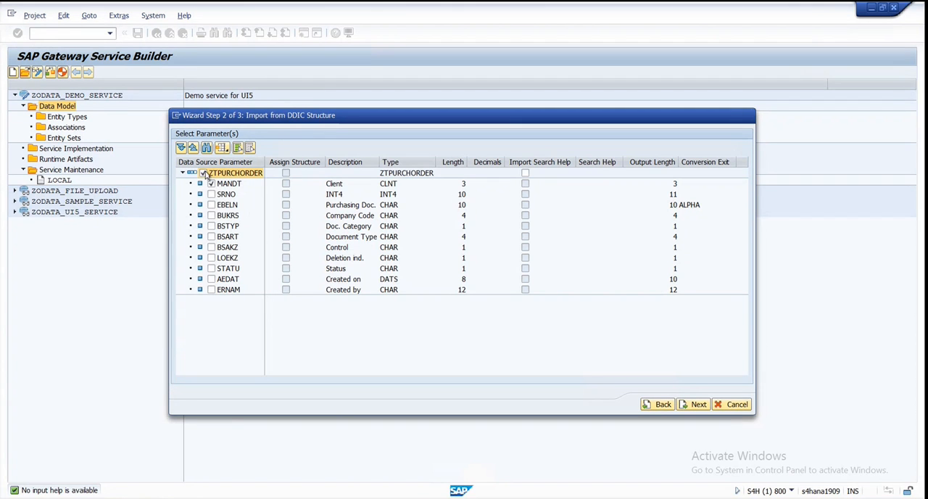
{"action": "left_click", "coordinate": [211, 184]}
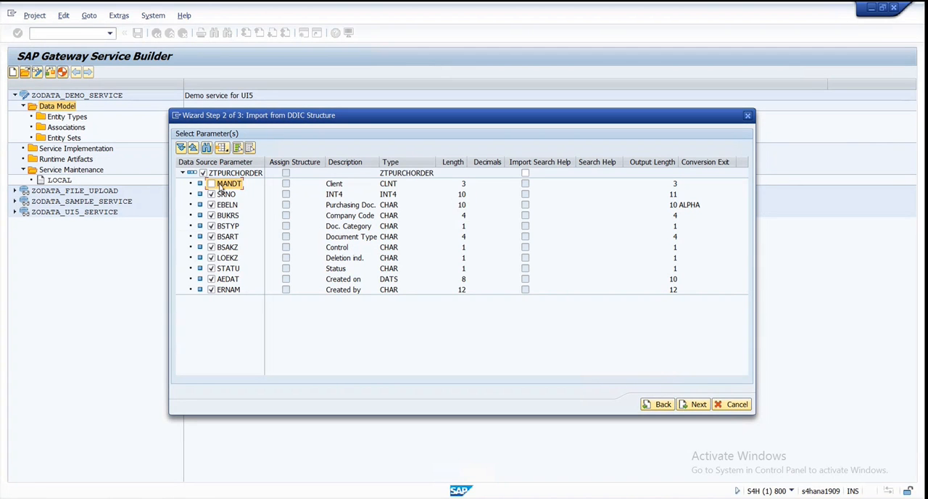
- Mark SRNO and EBELN as key fields of the POHeader entity type and finish the DDIC import
{"action": "left_click", "coordinate": [694, 403]}
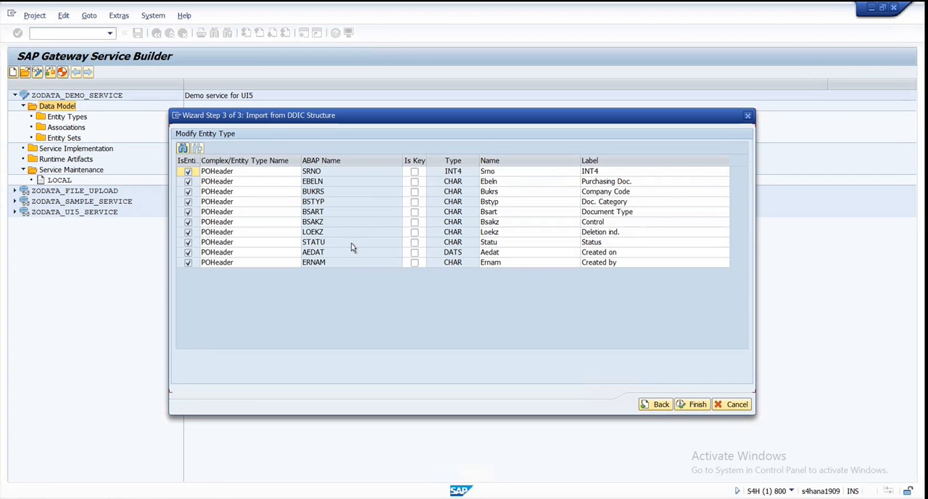
{"action": "left_click", "coordinate": [414, 172]}
{"action": "left_click", "coordinate": [414, 181]}
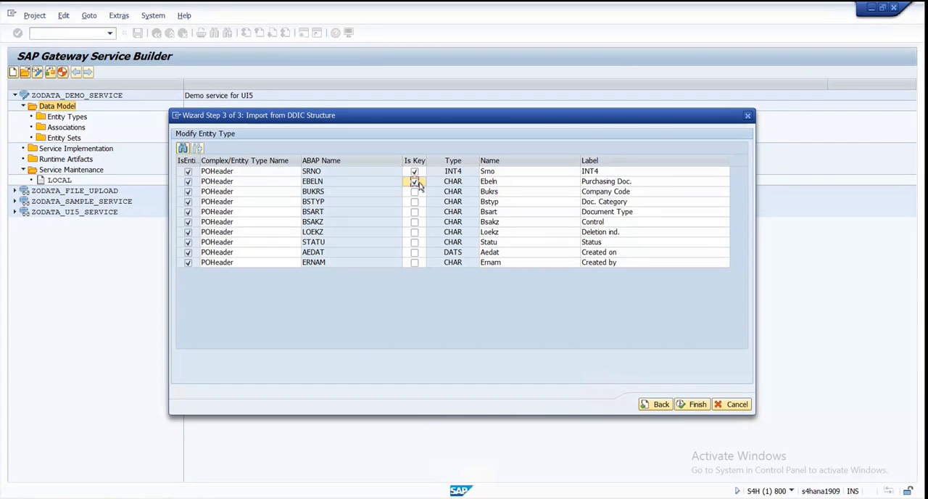
{"action": "left_click", "coordinate": [696, 405]}
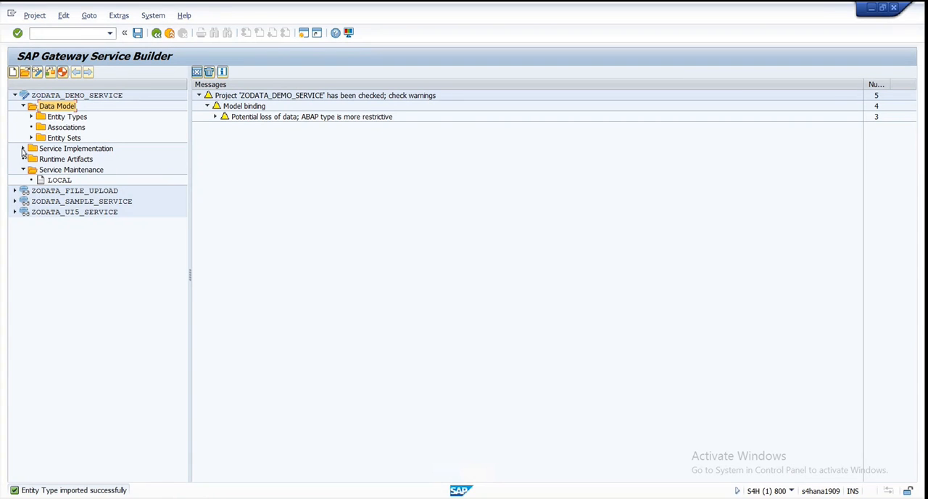
- Examine the service operations of POHeaderSet, the properties of entity type POHeader and the entity sets in ZODATA_DEMO_SERVICE
{"action": "left_click", "coordinate": [22, 148]}
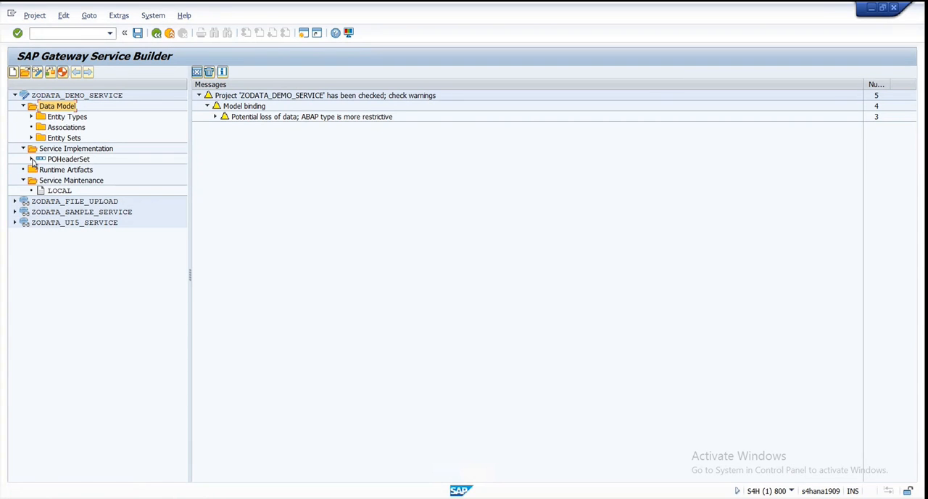
{"action": "left_click", "coordinate": [32, 159]}
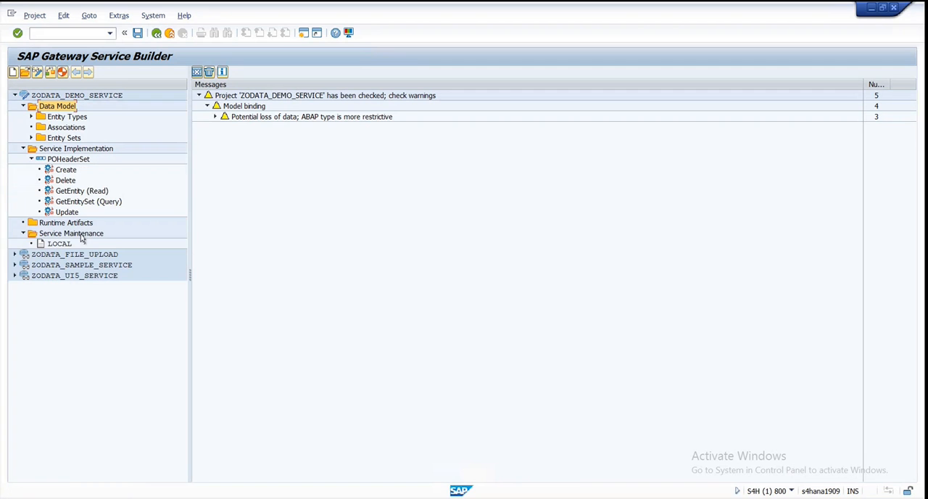
{"action": "left_click", "coordinate": [50, 161]}
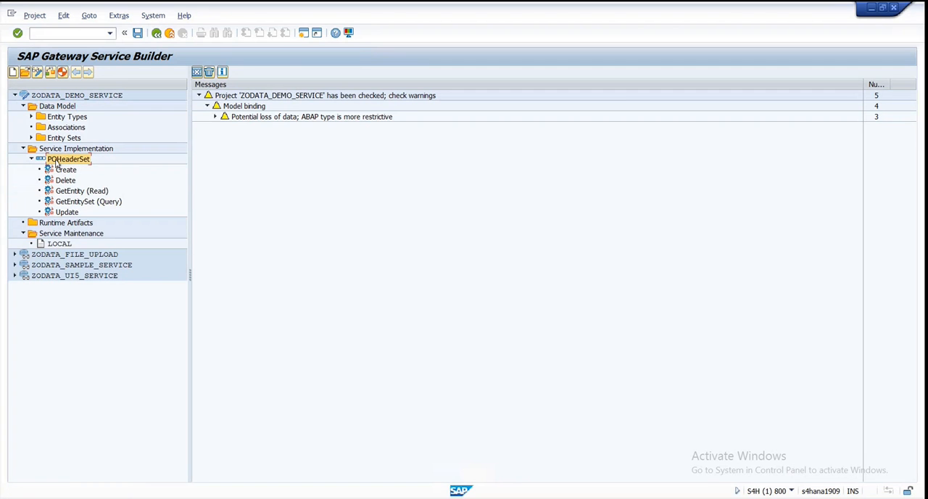
{"action": "left_click", "coordinate": [31, 117]}
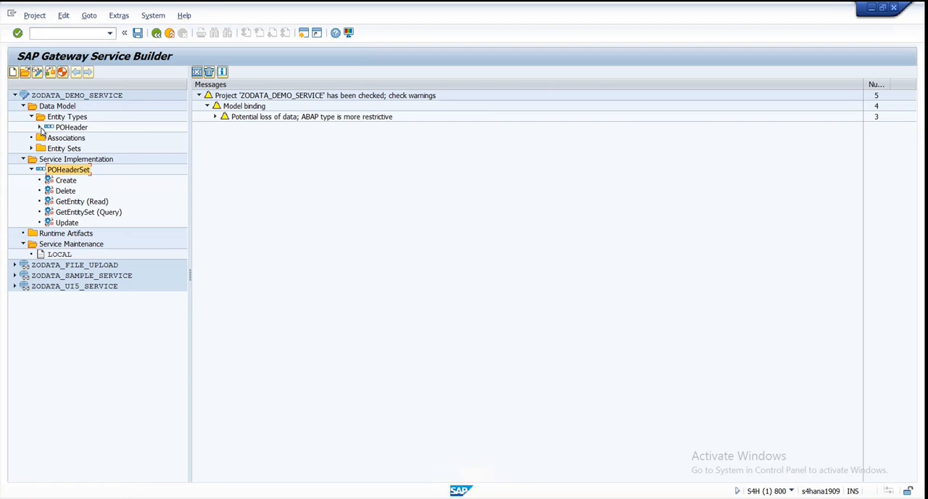
{"action": "left_click", "coordinate": [40, 127]}
{"action": "left_click", "coordinate": [48, 137]}
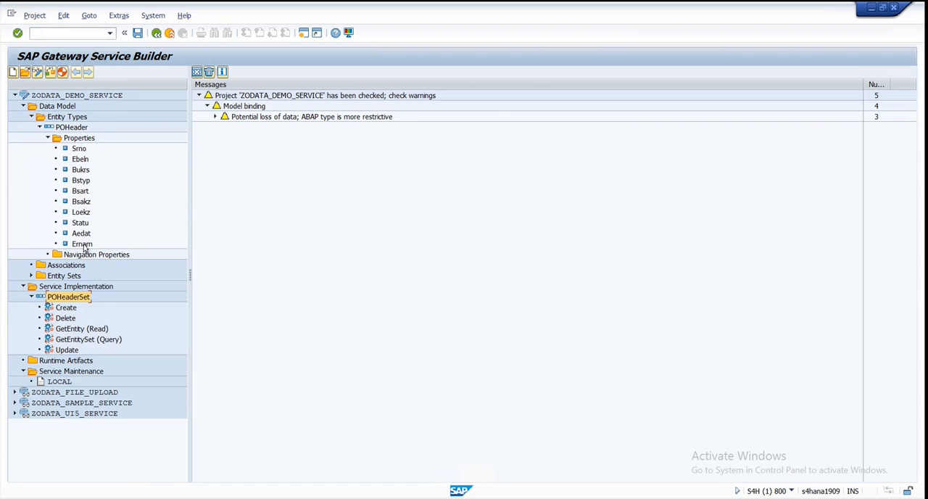
{"action": "left_click", "coordinate": [31, 276]}
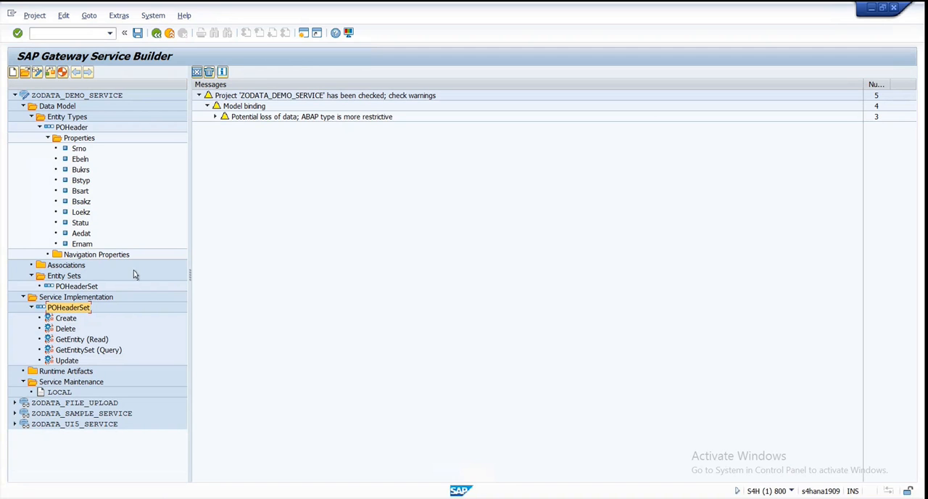
- Find and open Microsoft Office PowerPoint 2007, accepting the default privacy options
{"action": "key", "text": "super"}
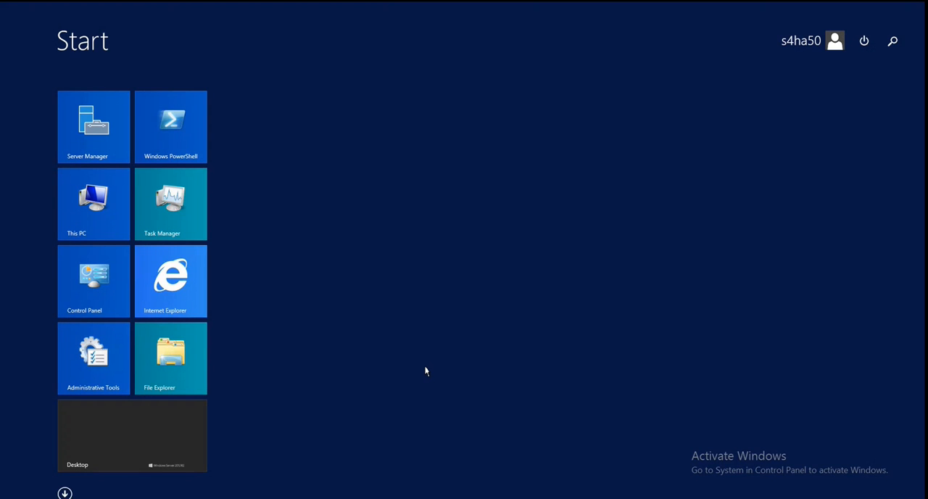
{"action": "type", "text": "po"}
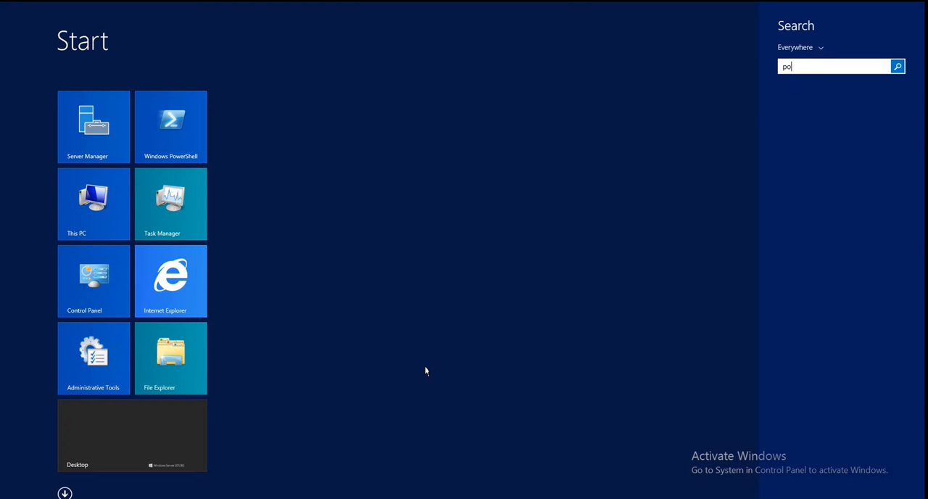
{"action": "type", "text": "werShell"}
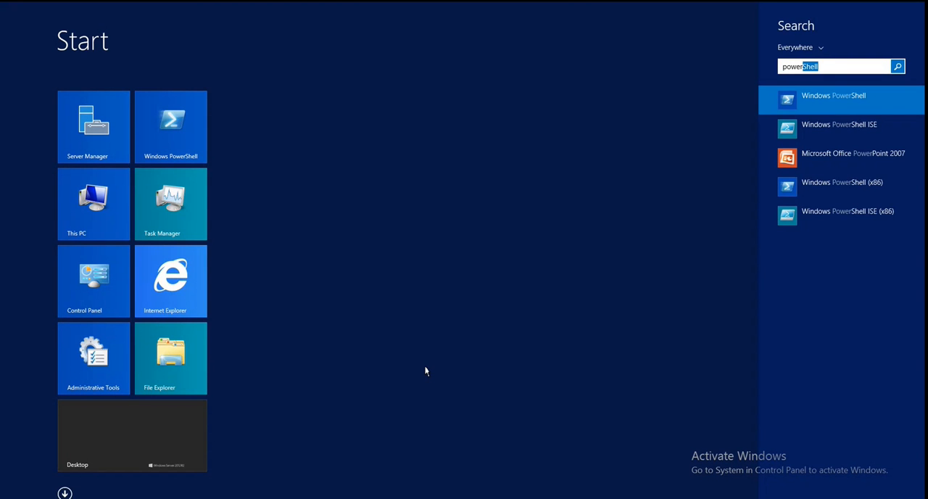
{"action": "left_click", "coordinate": [846, 161]}
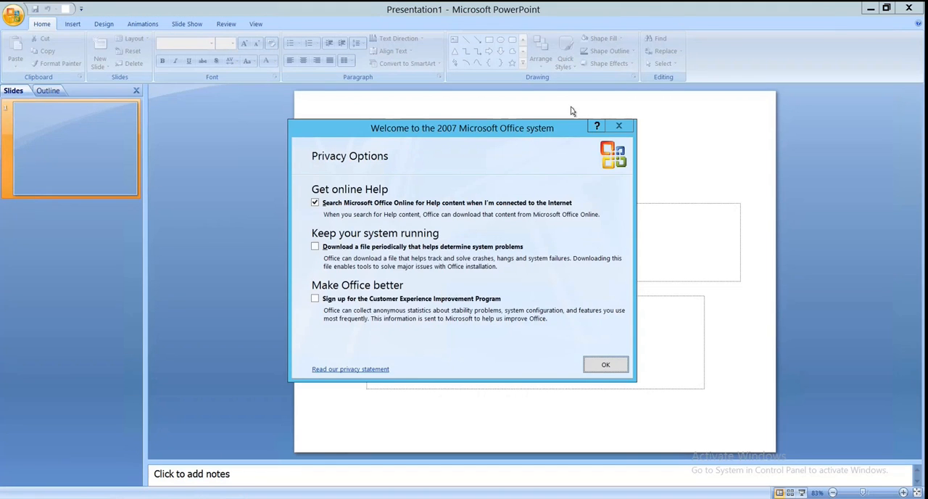
{"action": "left_click", "coordinate": [603, 366]}
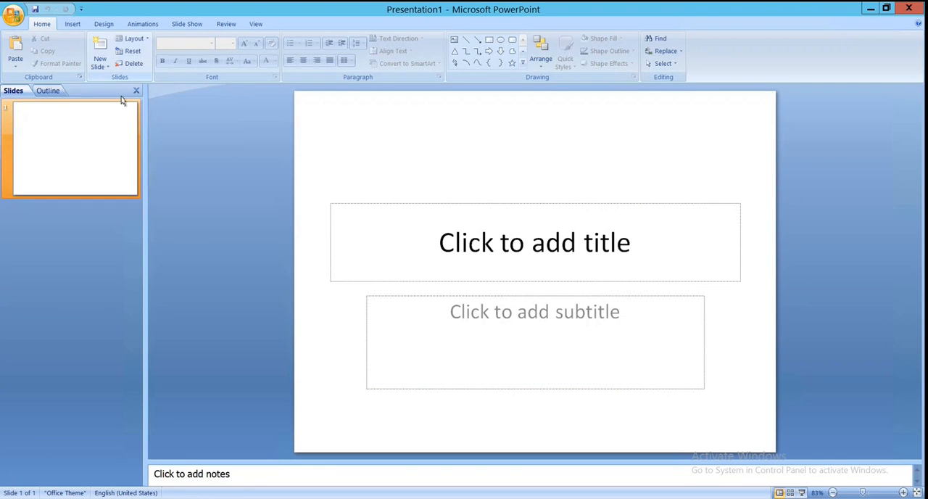
- Add a blank second slide, collapse the slide thumbnails and enlarge the slide view to 130%
{"action": "left_click", "coordinate": [103, 65]}
{"action": "left_click", "coordinate": [117, 244]}
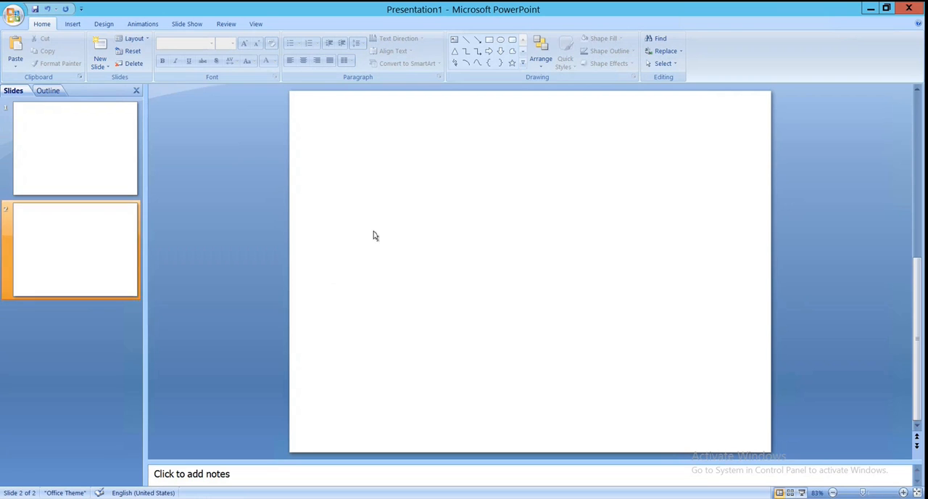
{"action": "left_click", "coordinate": [903, 493]}
{"action": "left_click", "coordinate": [902, 492]}
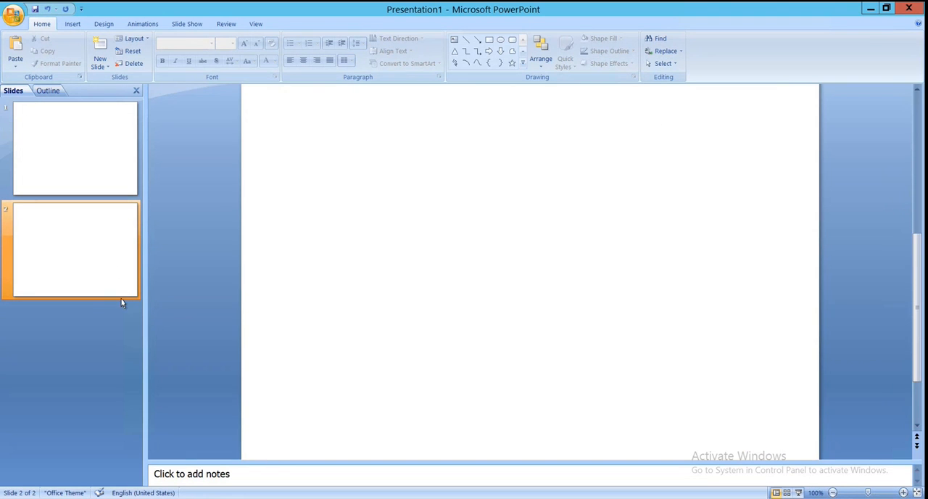
{"action": "left_click_drag", "start_coordinate": [147, 280], "coordinate": [5, 281]}
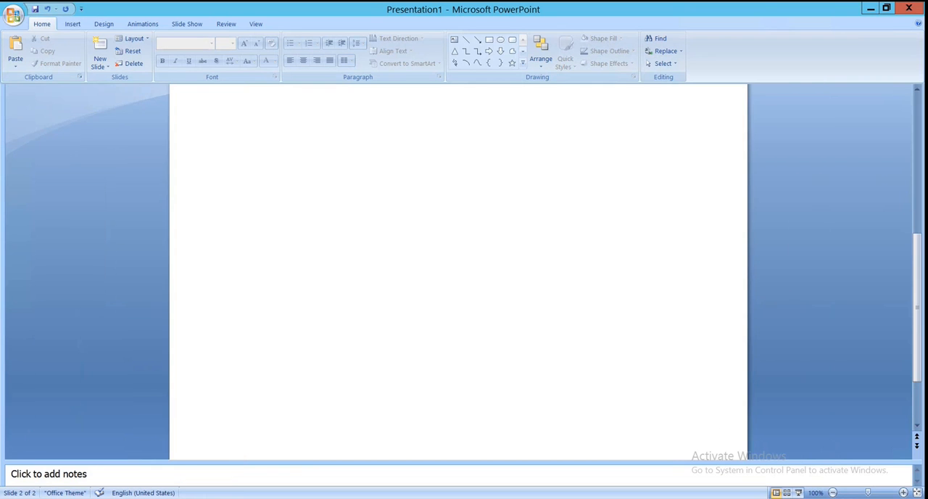
{"action": "left_click", "coordinate": [902, 492]}
{"action": "left_click", "coordinate": [902, 492]}
{"action": "left_click", "coordinate": [903, 493]}
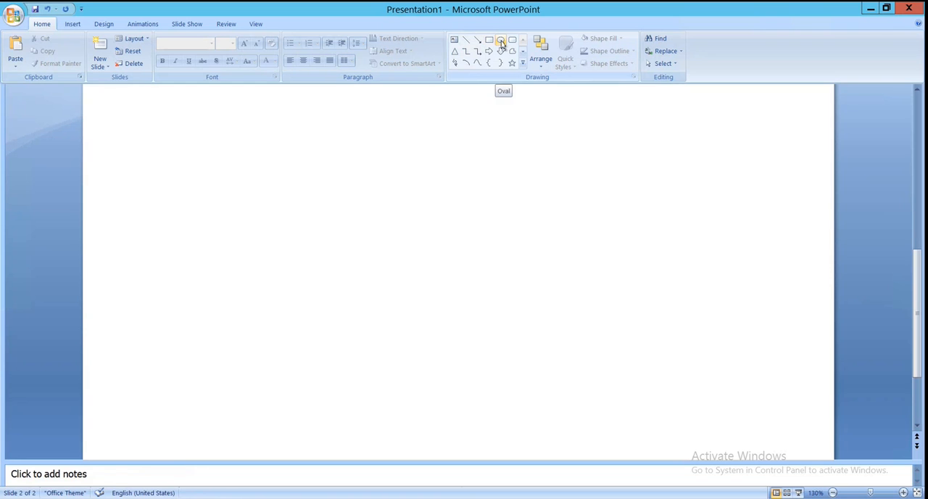
- Insert a text box near the upper-left corner of the blank slide and widen it to about 6.75 inches
{"action": "left_click", "coordinate": [500, 40]}
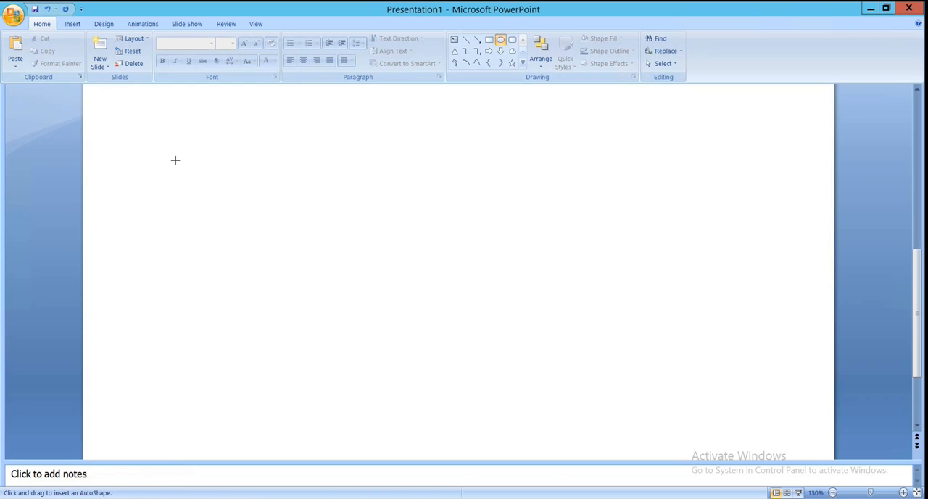
{"action": "left_click", "coordinate": [73, 24]}
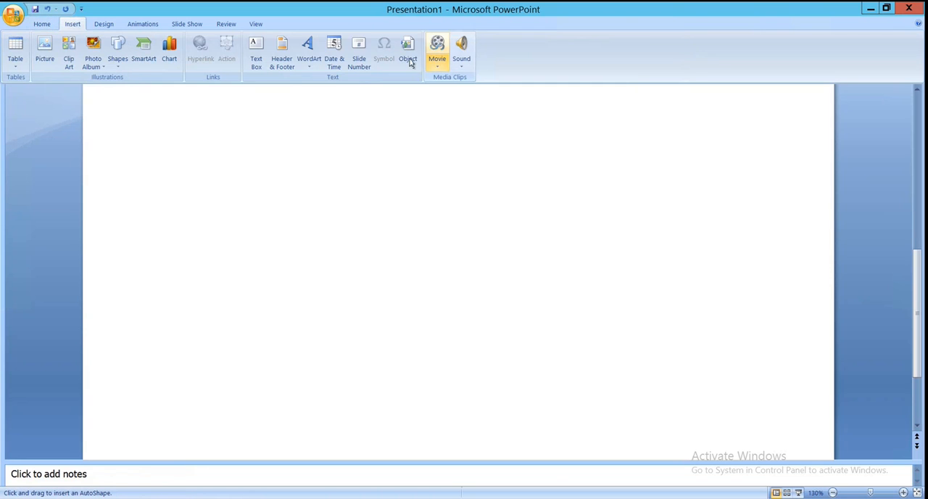
{"action": "left_click", "coordinate": [255, 60]}
{"action": "left_click", "coordinate": [119, 128]}
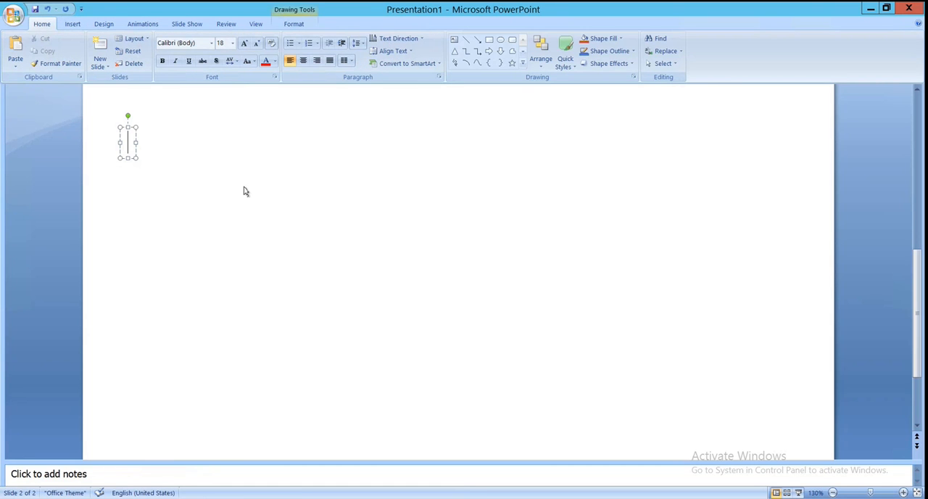
{"action": "left_click_drag", "start_coordinate": [136, 159], "coordinate": [629, 426]}
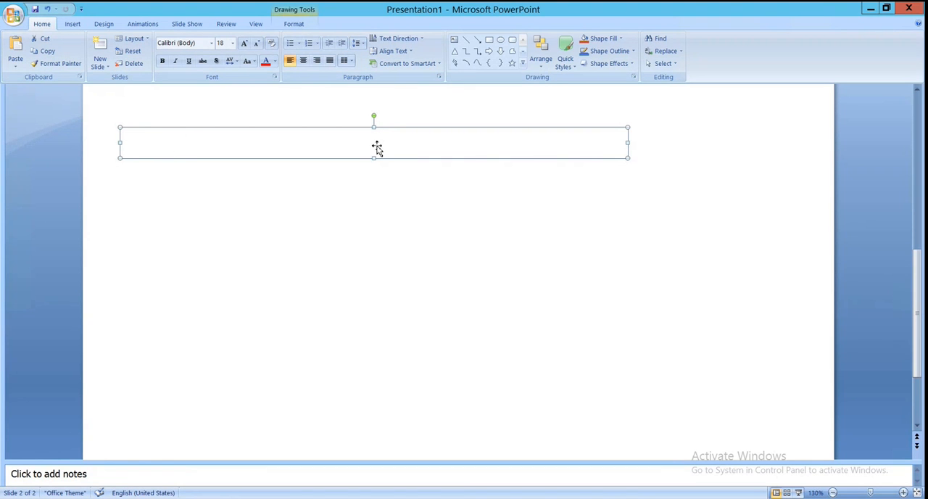
- Enter the heading "HTTP Methods" in the text box
{"action": "double_click", "coordinate": [419, 148]}
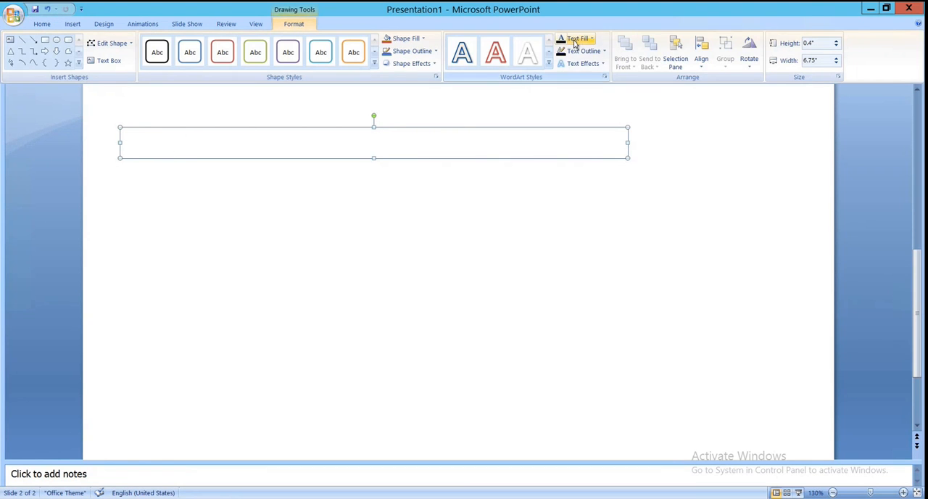
{"action": "left_click", "coordinate": [12, 41]}
{"action": "left_click", "coordinate": [149, 145]}
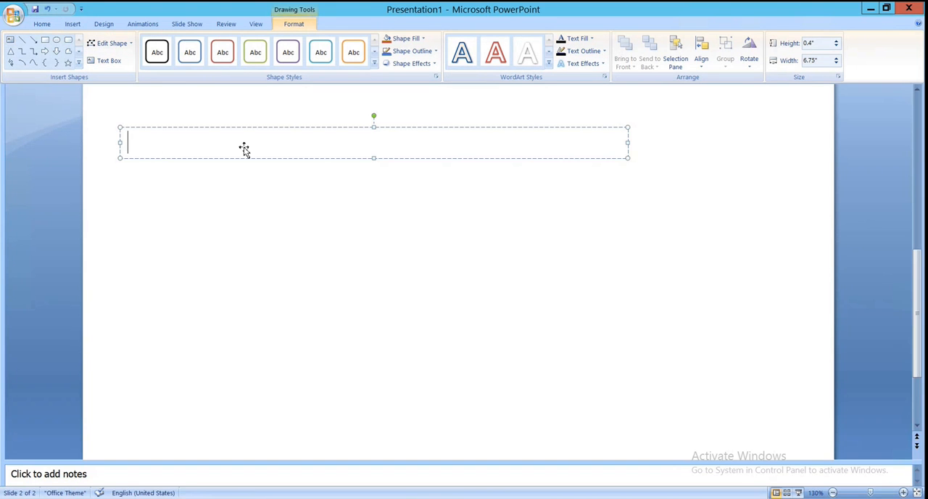
{"action": "type", "text": "HTTP Methid"}
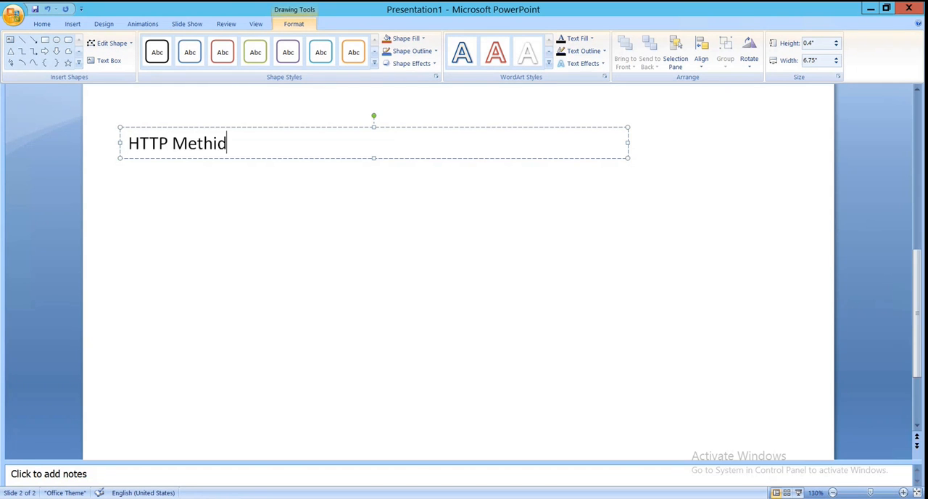
{"action": "key", "text": "BackSpace"}
{"action": "key", "text": "BackSpace"}
{"action": "type", "text": "ods"}
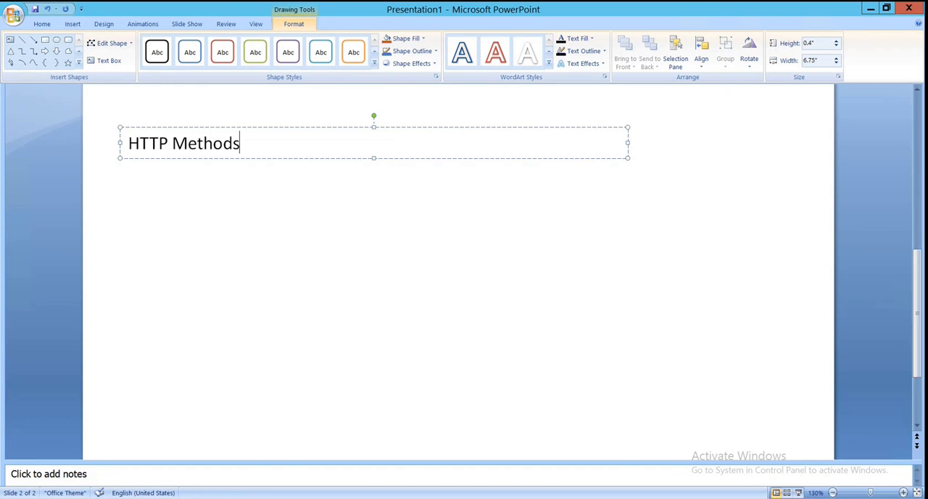
- Start a numbered list below the HTTP Methods heading with GET as its first item
{"action": "key", "text": "Return"}
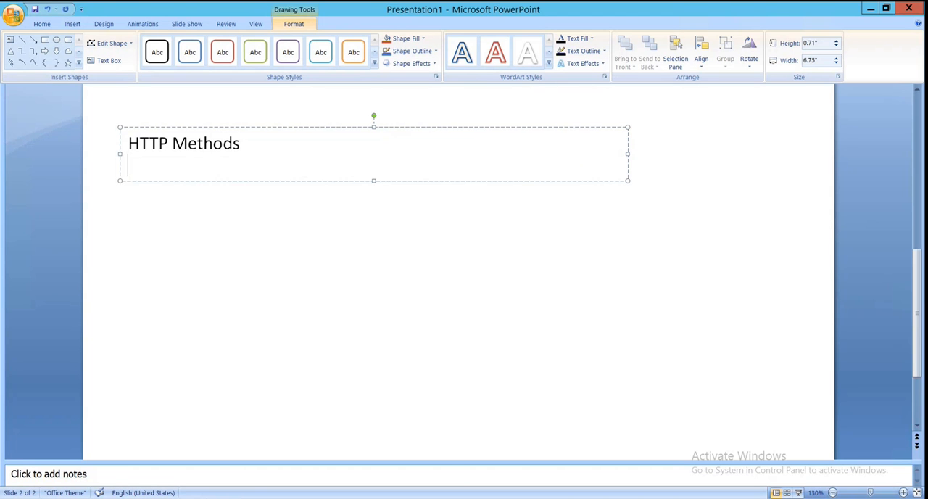
{"action": "left_click", "coordinate": [110, 178]}
{"action": "left_click", "coordinate": [145, 163]}
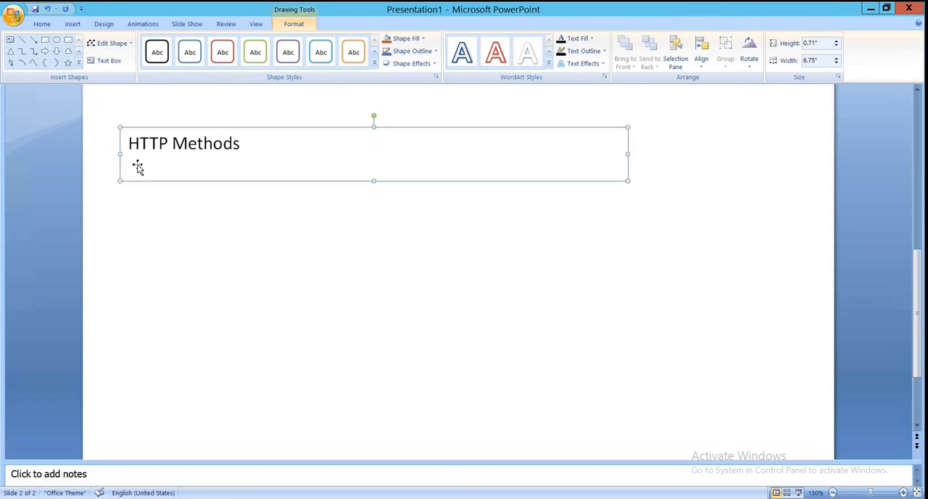
{"action": "left_click", "coordinate": [243, 142]}
{"action": "key", "text": "Return"}
{"action": "type", "text": "1."}
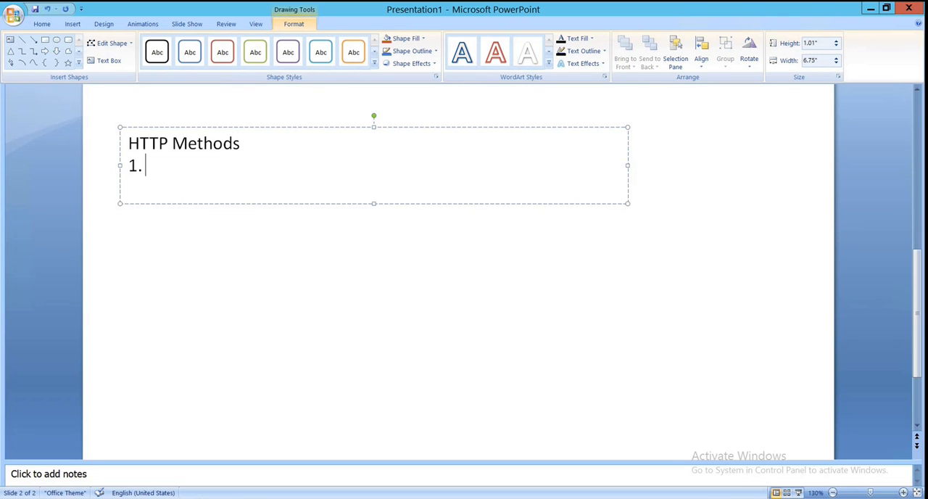
{"action": "type", "text": "   GET"}
{"action": "key", "text": "Return"}
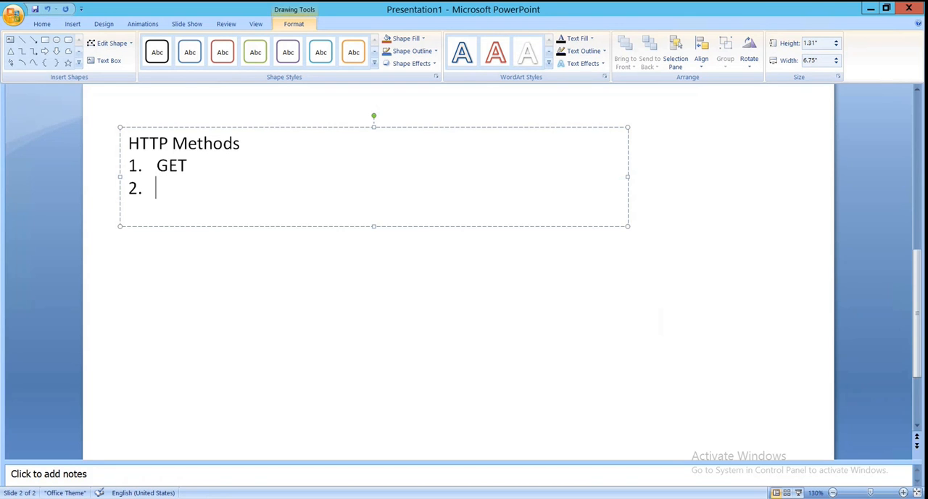
- Add POST and PUT as the second and third items of the HTTP methods list
{"action": "type", "text": "POST"}
{"action": "key", "text": "Return"}
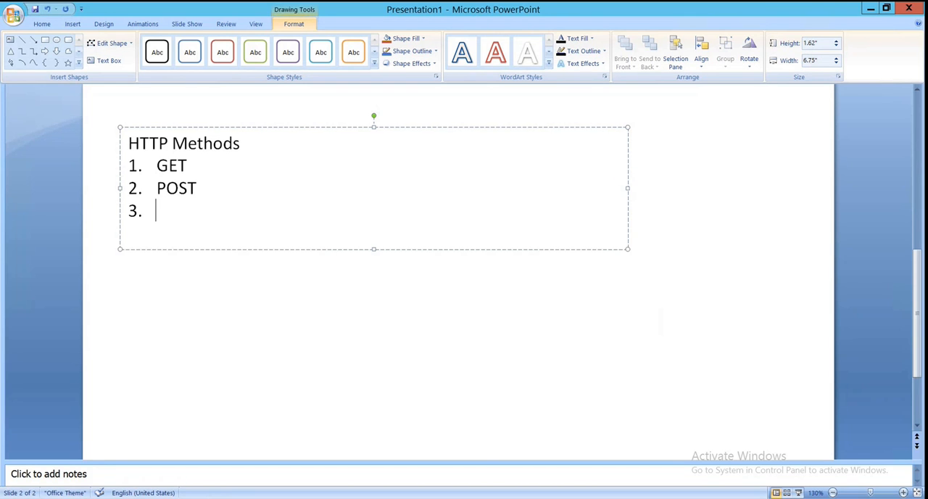
{"action": "type", "text": "CREATE"}
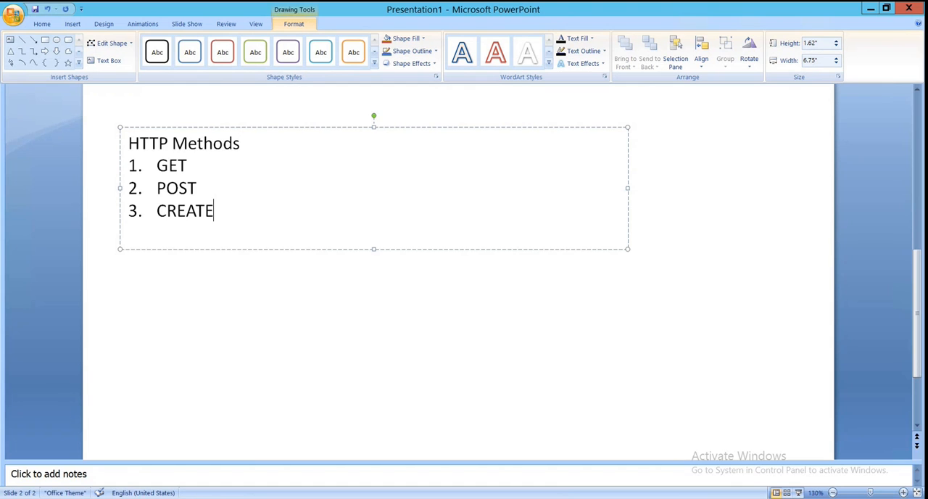
{"action": "key", "text": "BackSpace"}
{"action": "key", "text": "BackSpace"}
{"action": "key", "text": "BackSpace"}
{"action": "key", "text": "BackSpace"}
{"action": "key", "text": "BackSpace"}
{"action": "key", "text": "BackSpace"}
{"action": "type", "text": "PUT"}
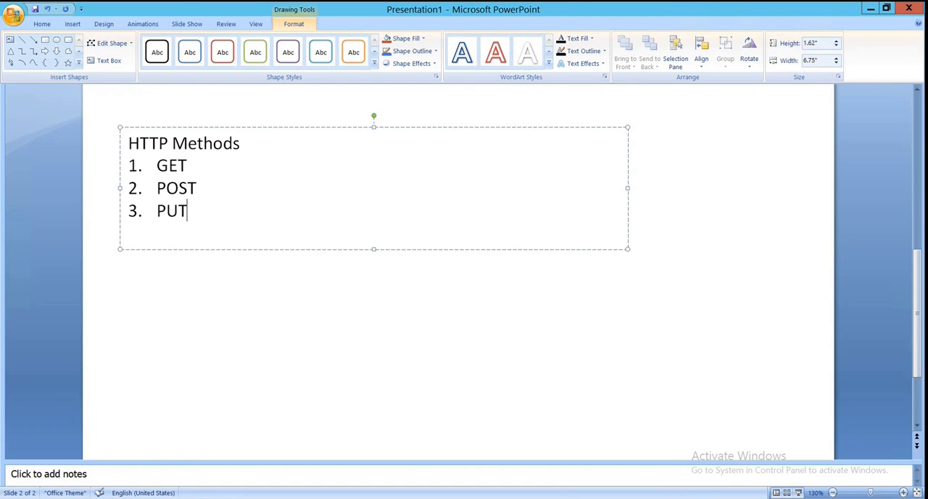